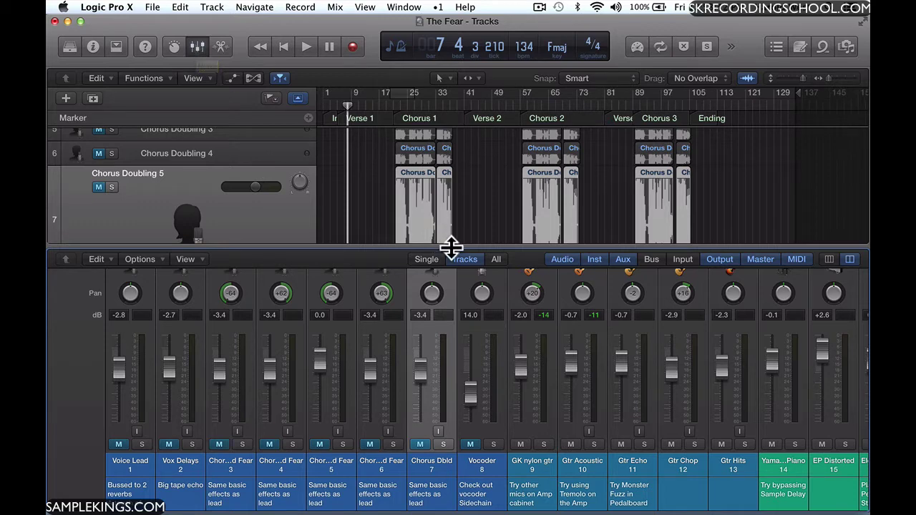
# Enlarge the mixer over the tracks area and look through the channel strips from Voice Lead to Master
pyautogui.moveTo(452, 247); pyautogui.dragTo(441, 91)
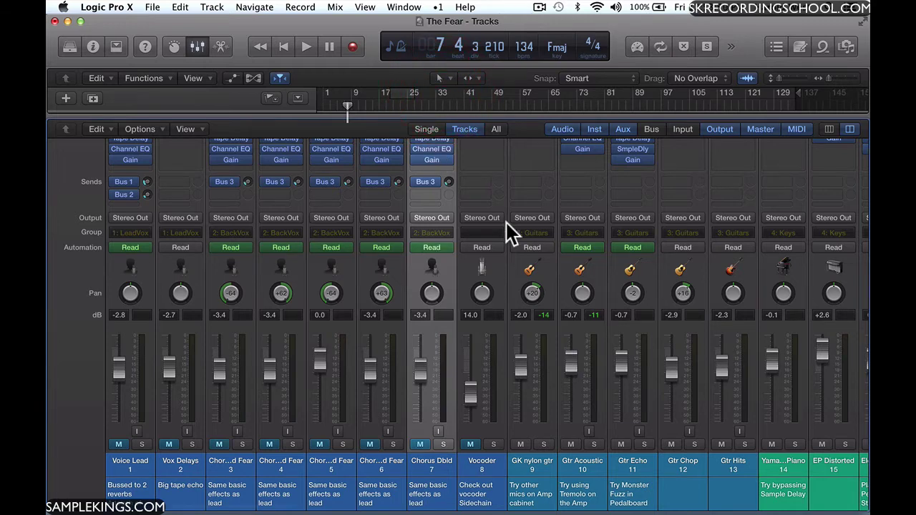
pyautogui.hscroll(3, 506, 223)
pyautogui.hscroll(14, 506, 223)
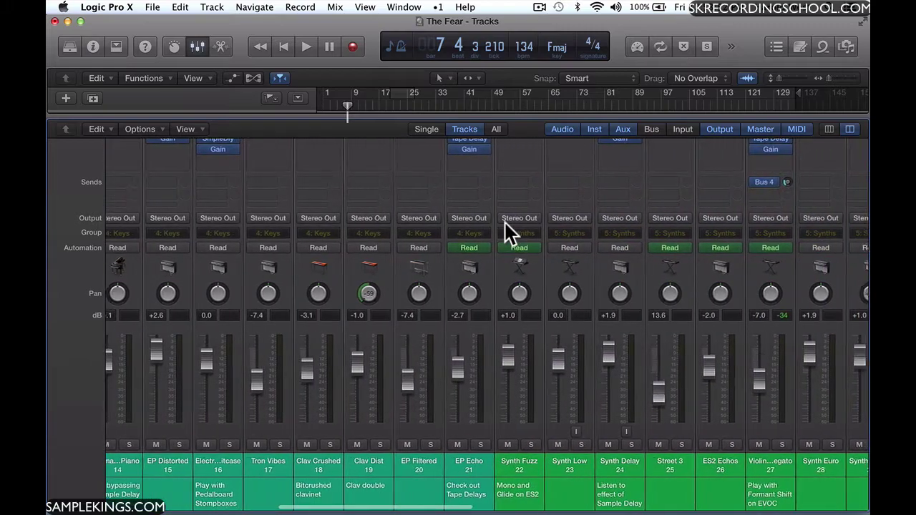
pyautogui.hscroll(10, 506, 222)
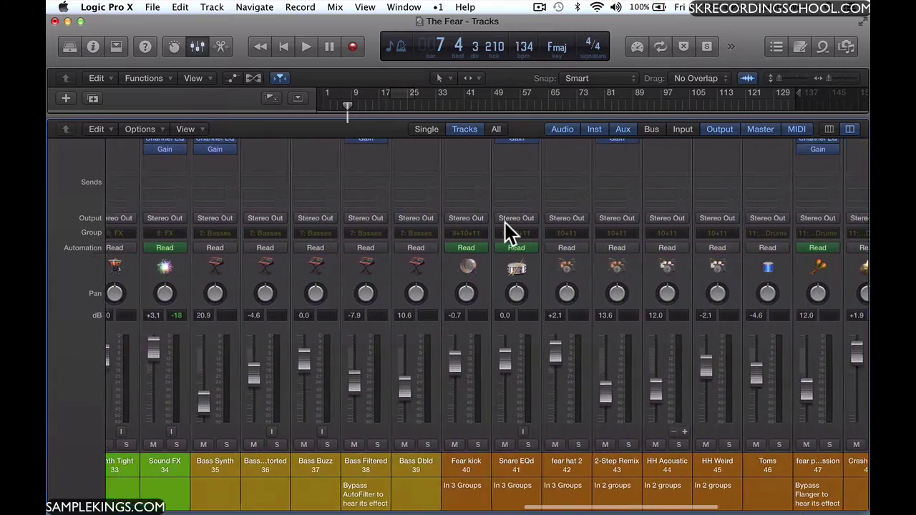
pyautogui.hscroll(-9, 506, 222)
pyautogui.hscroll(-18, 505, 223)
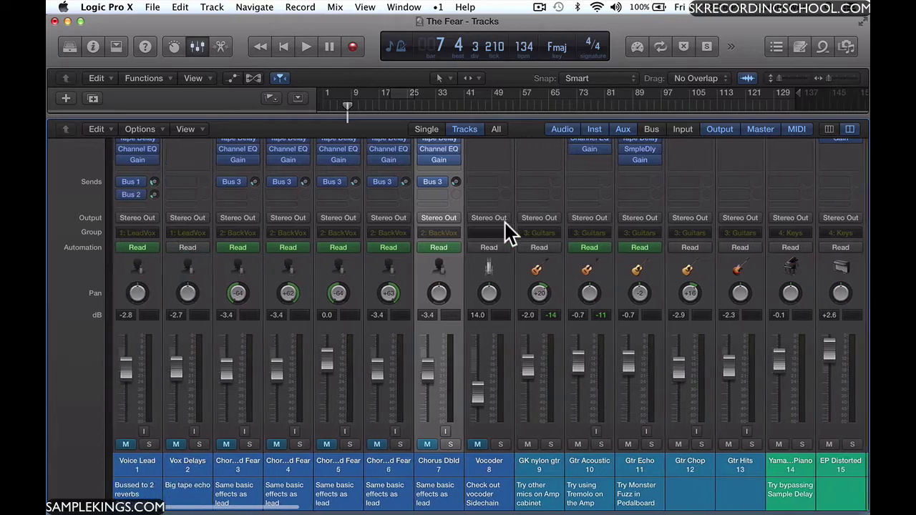
pyautogui.hscroll(20, 505, 222)
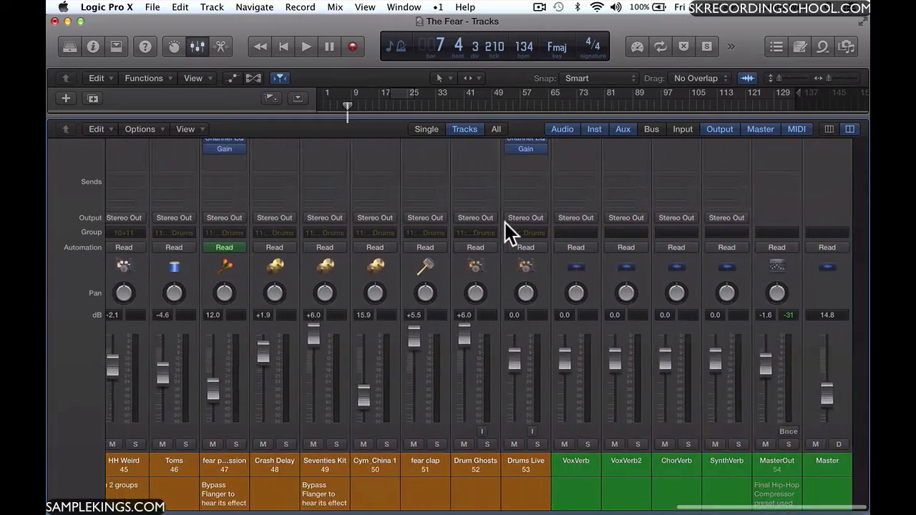
pyautogui.hscroll(-15, 505, 222)
pyautogui.hscroll(16, 573, 215)
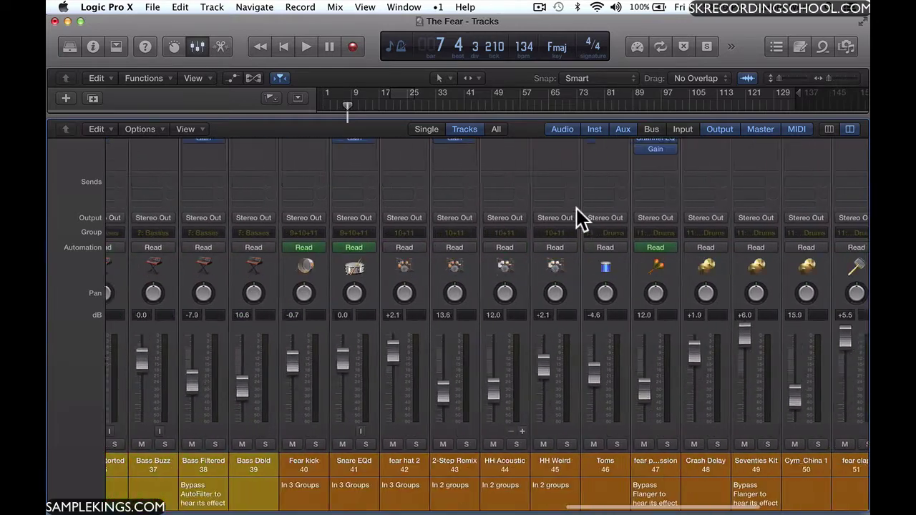
pyautogui.hscroll(-1, 576, 209)
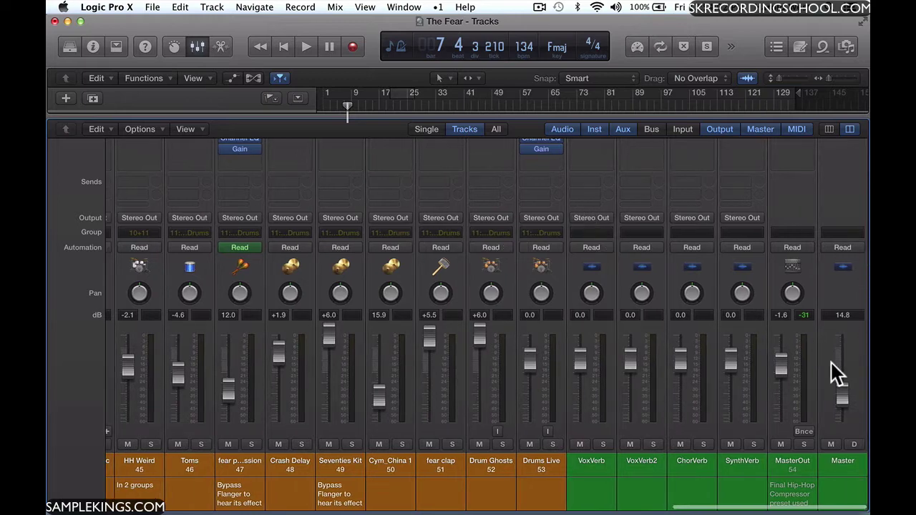
# Set the Master channel's volume to -5.9 dB and collapse the mixer
pyautogui.moveTo(845, 395); pyautogui.dragTo(835, 367)
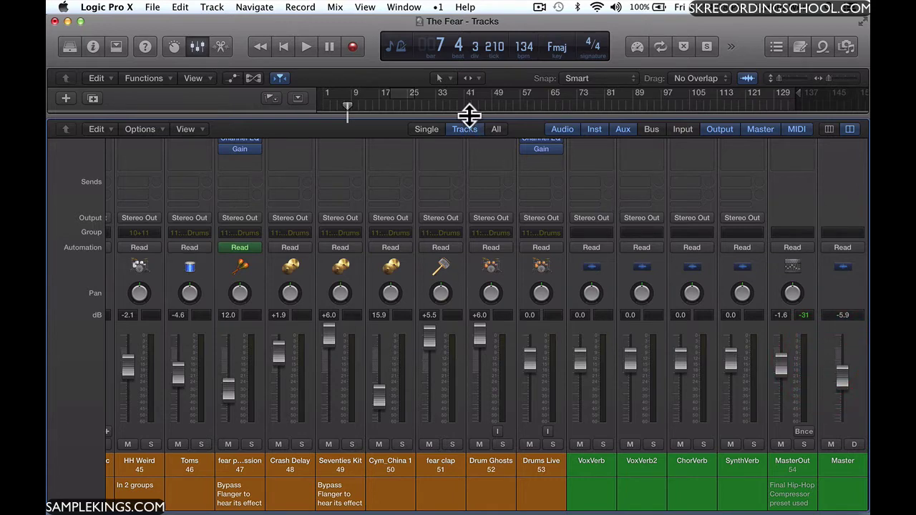
pyautogui.moveTo(469, 116); pyautogui.dragTo(521, 511)
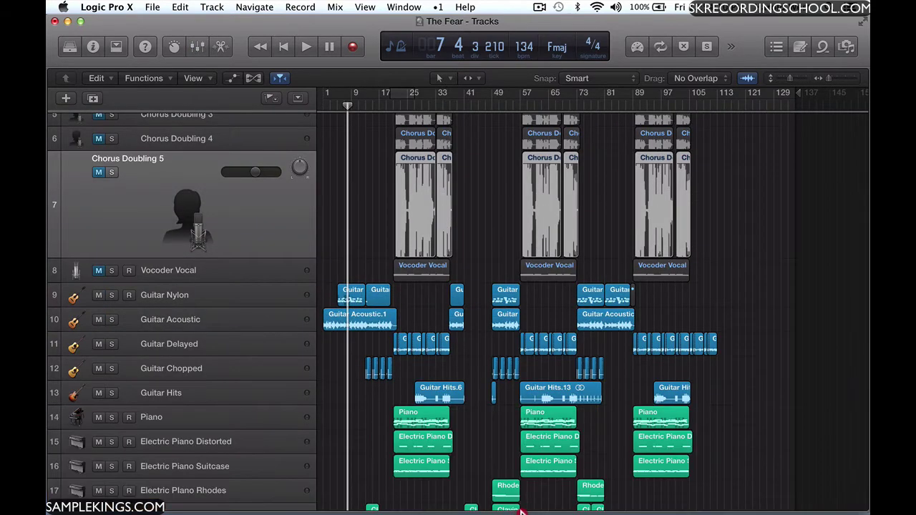
# Open the editors and examine the first Piano region in the Step Editor, Score and Piano Roll views
pyautogui.click(221, 48)
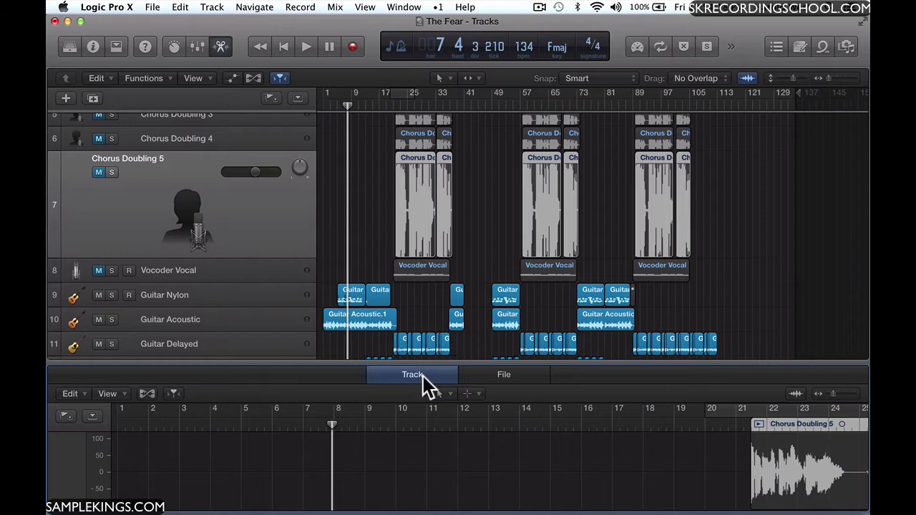
pyautogui.scroll(-5, 491, 279)
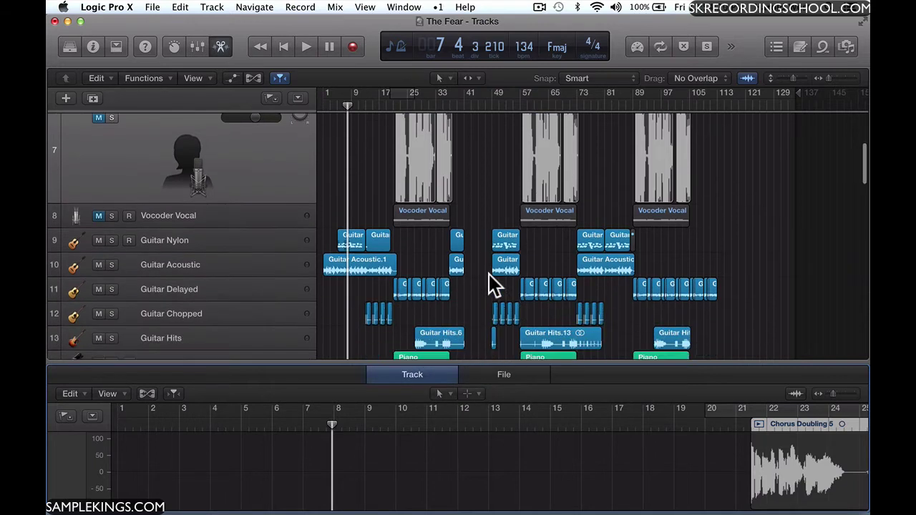
pyautogui.scroll(-1, 494, 285)
pyautogui.click(424, 301)
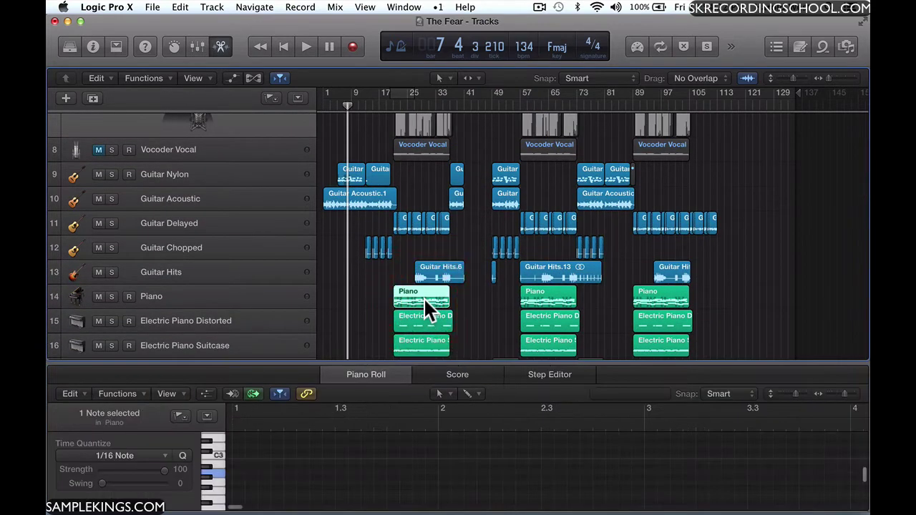
pyautogui.click(558, 377)
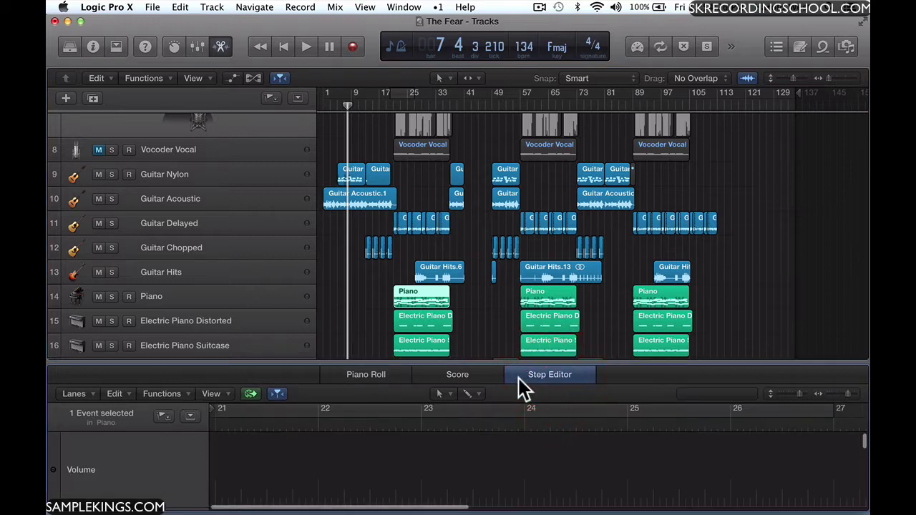
pyautogui.click(464, 379)
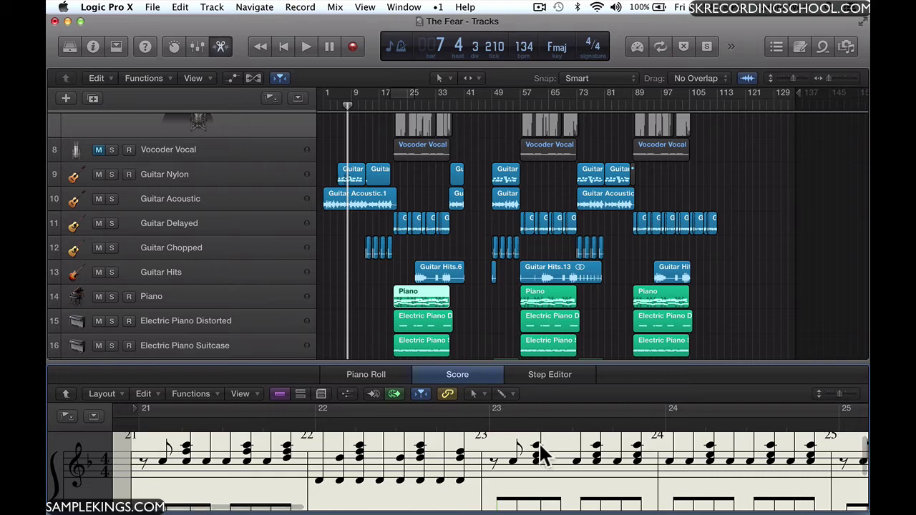
pyautogui.click(366, 374)
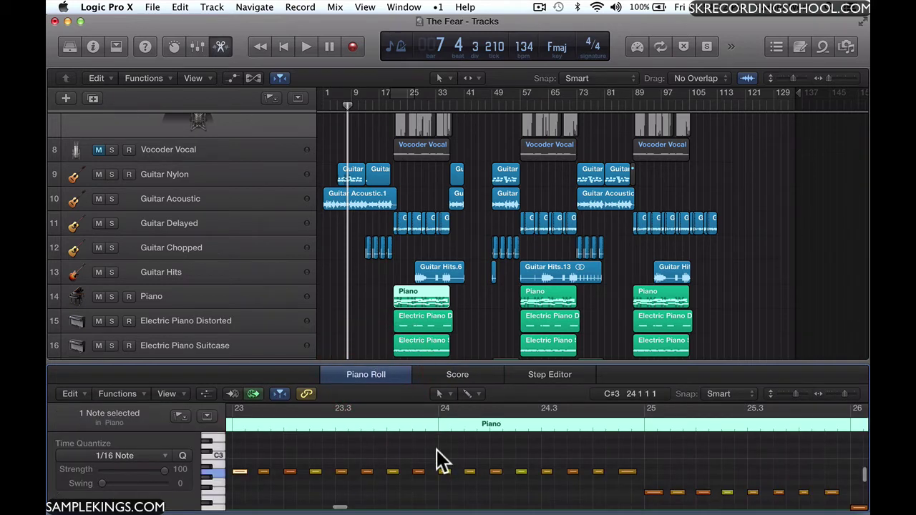
pyautogui.moveTo(472, 362); pyautogui.dragTo(458, 378)
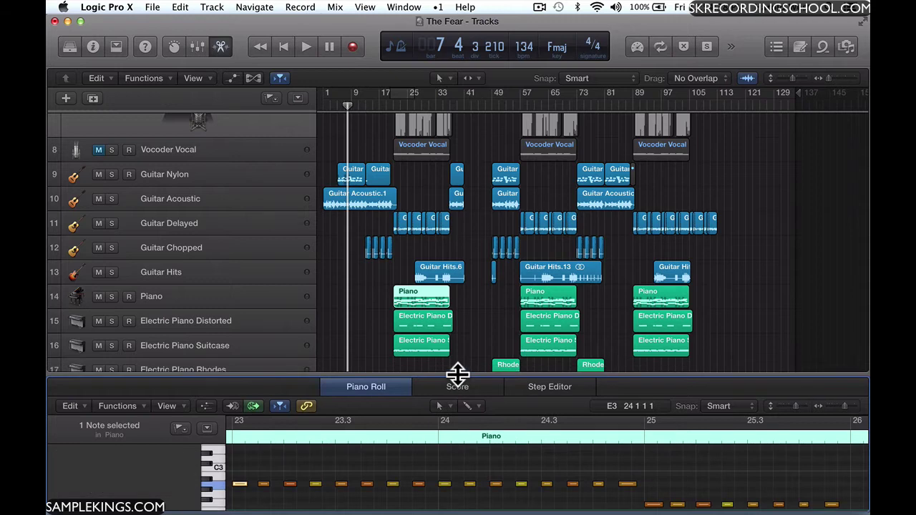
# Switch from the mixer to the Smart Controls, enlarge them to examine the compressor, pitch correction and limiter knobs, and close them
pyautogui.click(196, 48)
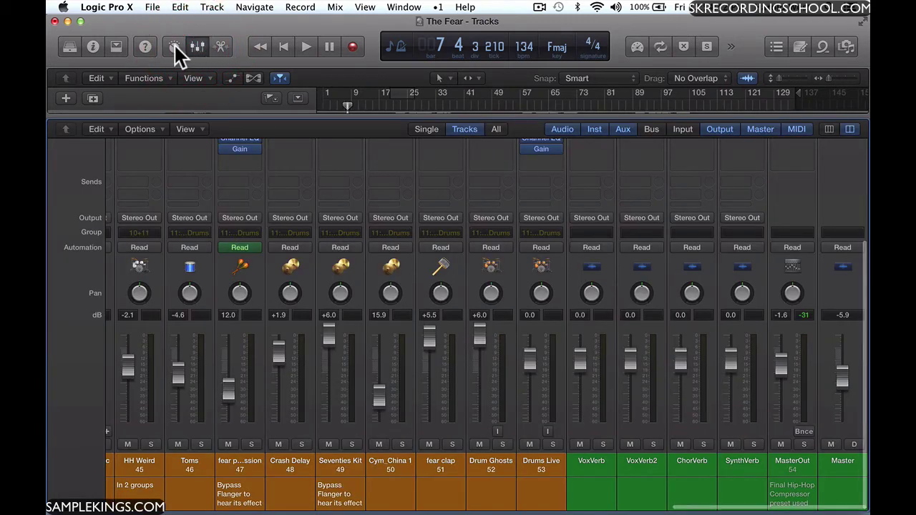
pyautogui.click(173, 47)
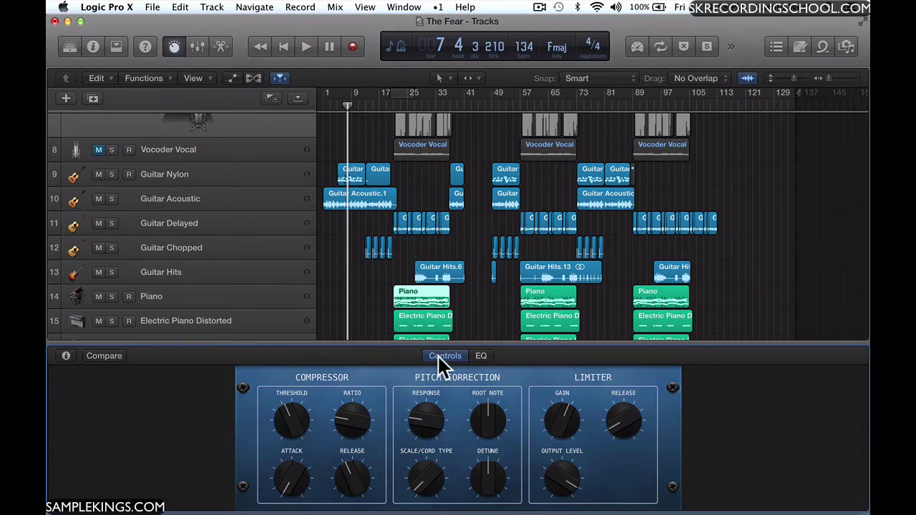
pyautogui.moveTo(446, 343); pyautogui.dragTo(444, 285)
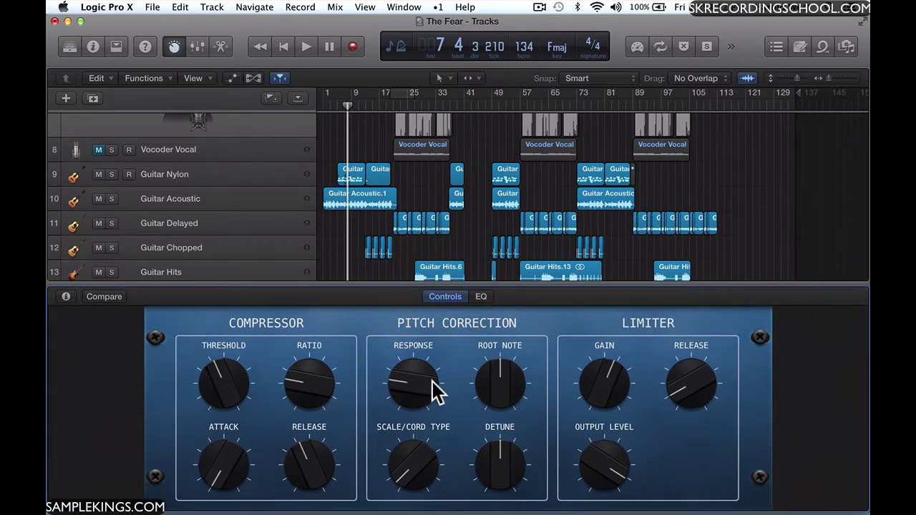
pyautogui.moveTo(454, 282); pyautogui.dragTo(451, 244)
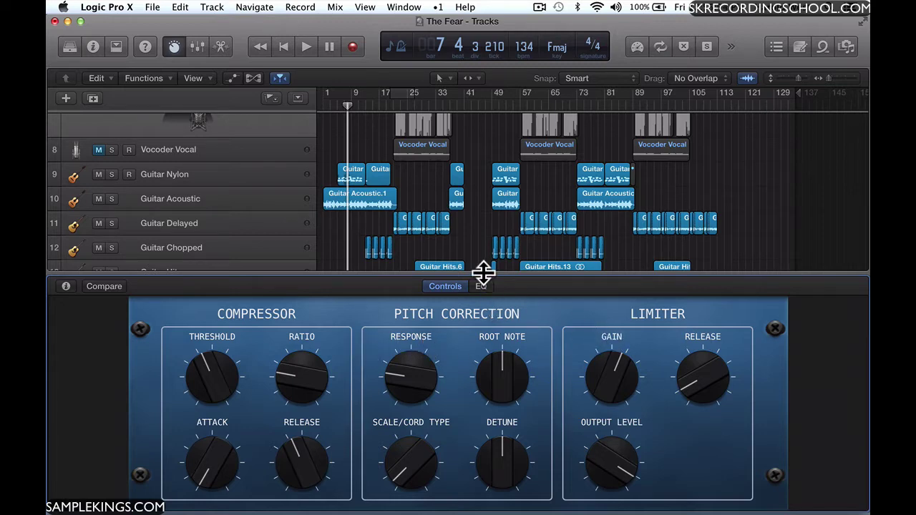
pyautogui.moveTo(483, 272); pyautogui.dragTo(502, 484)
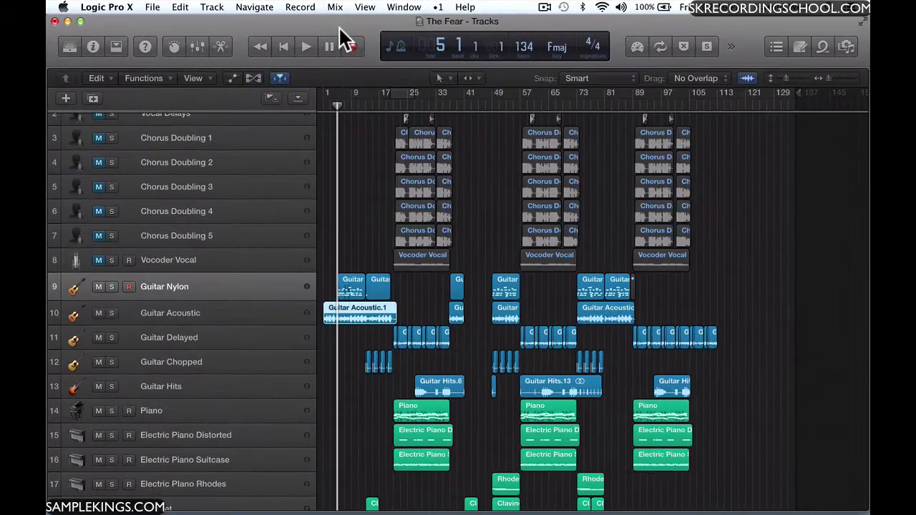
# Show the toolbar to look over its commands, select a Chorus 2 region on the Chorus Doubling 3 track, and hide the toolbar
pyautogui.click(117, 46)
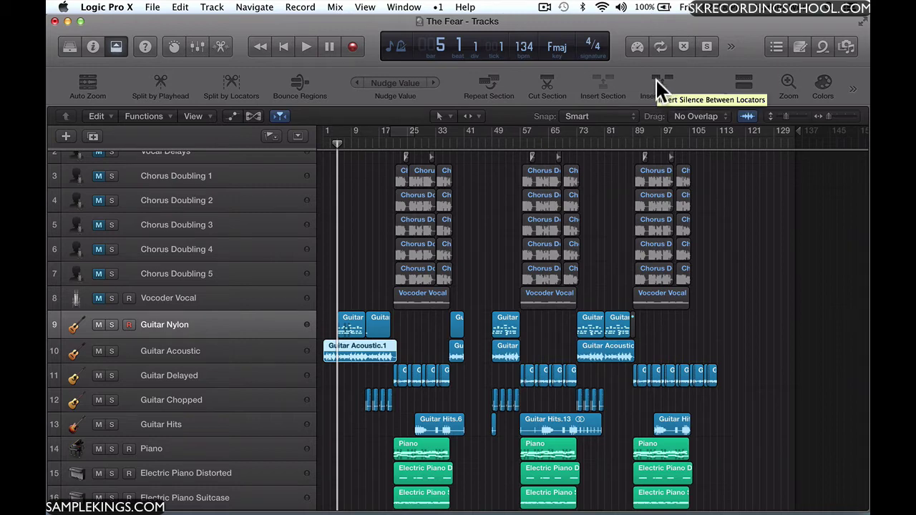
pyautogui.click(545, 224)
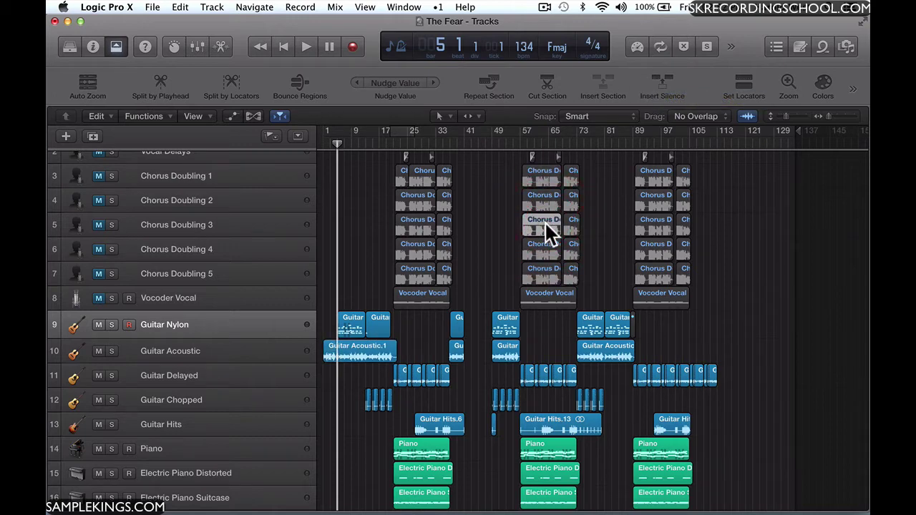
pyautogui.click(116, 49)
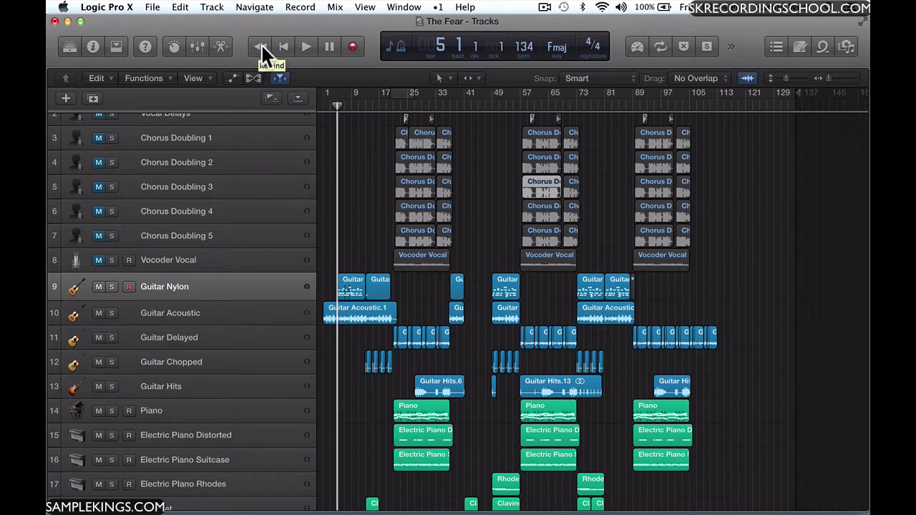
# Place the playhead at bar 16 and rewind it to bar 13
pyautogui.click(375, 104)
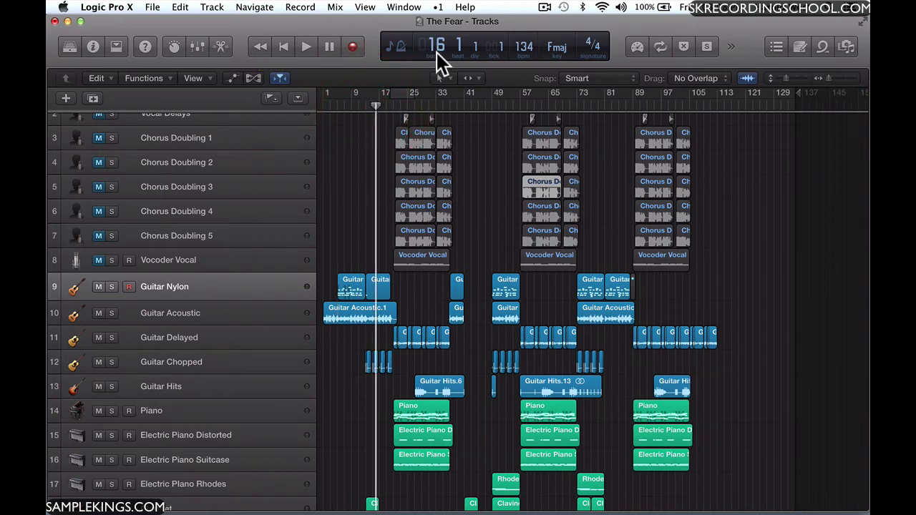
pyautogui.click(259, 43)
pyautogui.click(260, 45)
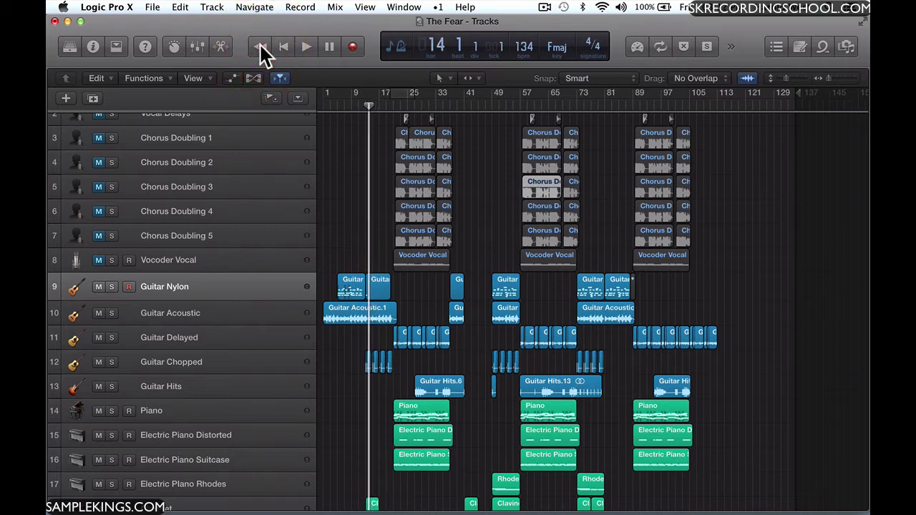
pyautogui.click(261, 46)
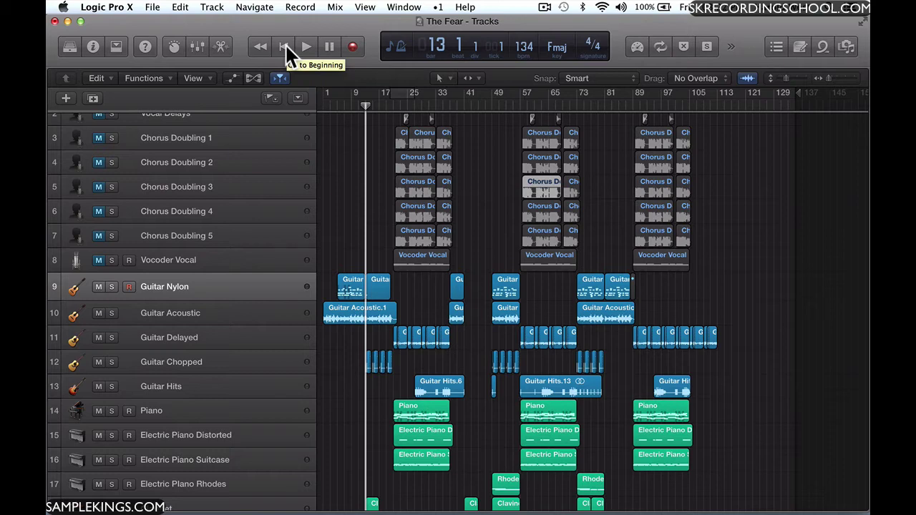
# Return the playhead to the beginning of the song, play the opening bar briefly, and stop playback
pyautogui.click(284, 47)
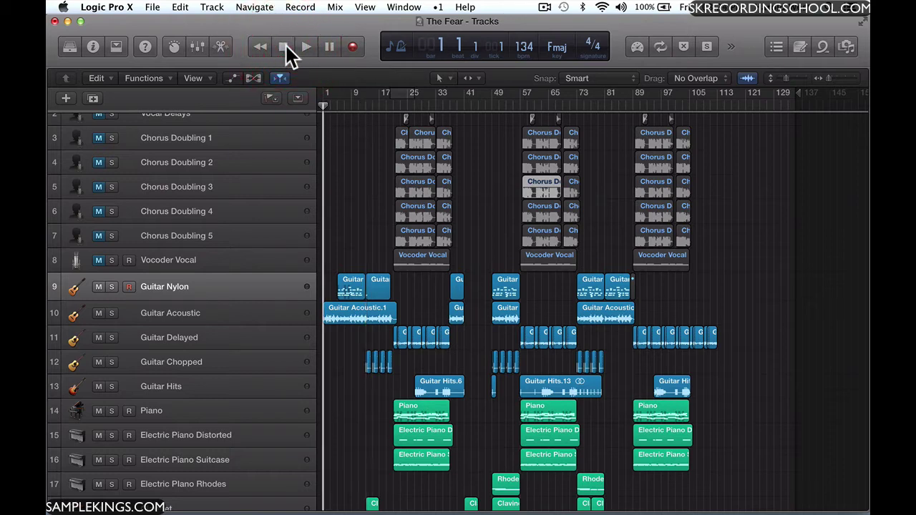
pyautogui.click(307, 47)
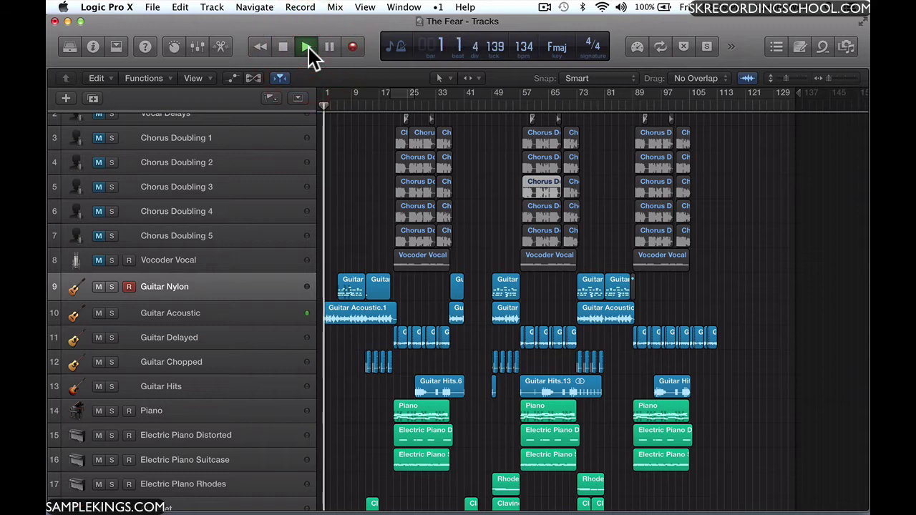
pyautogui.click(309, 47)
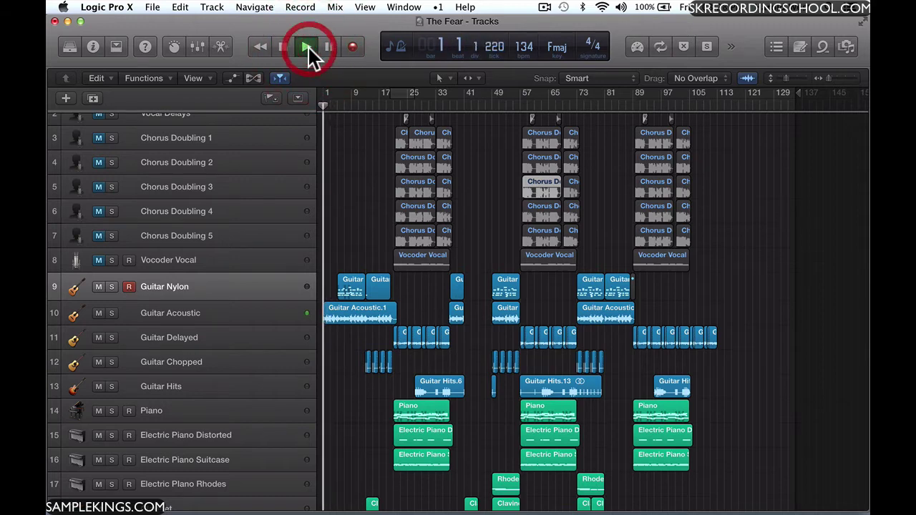
pyautogui.click(283, 47)
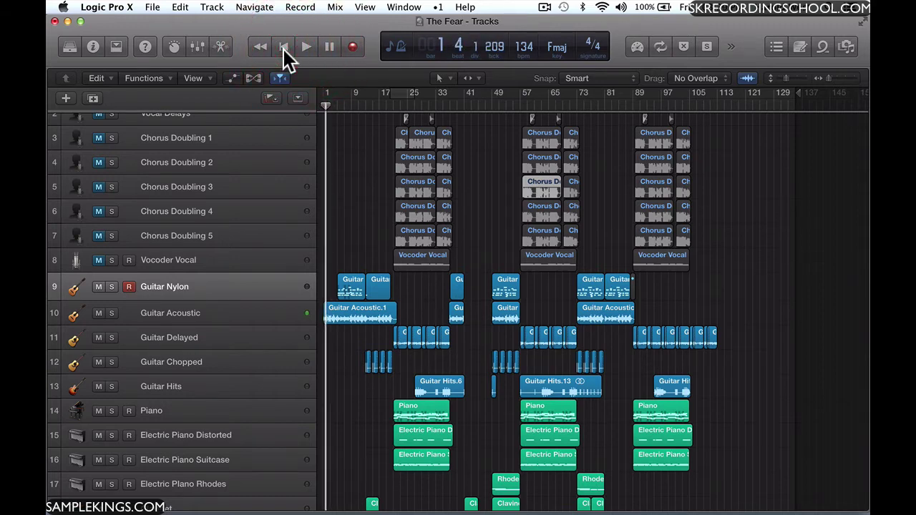
# Resume and stop playback once more, and start it again and pause at bar 3
pyautogui.press('space')
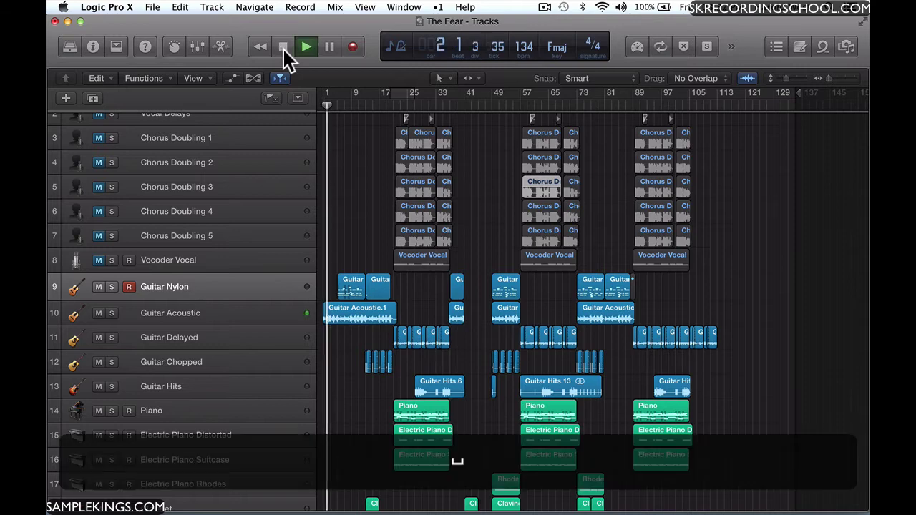
pyautogui.press('space')
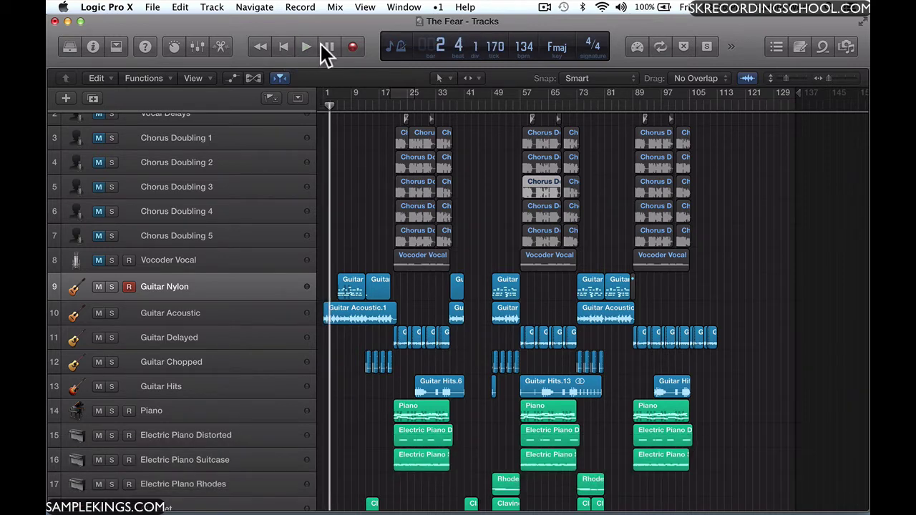
pyautogui.click(308, 47)
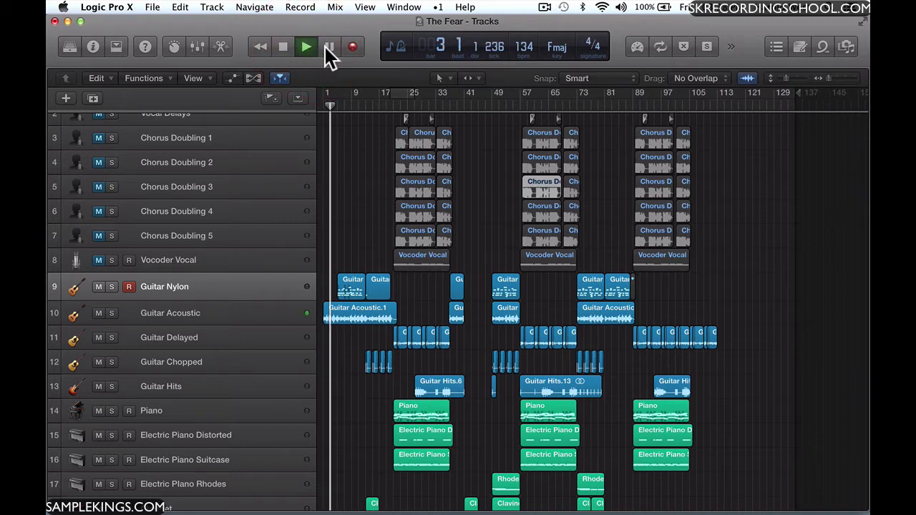
pyautogui.click(327, 47)
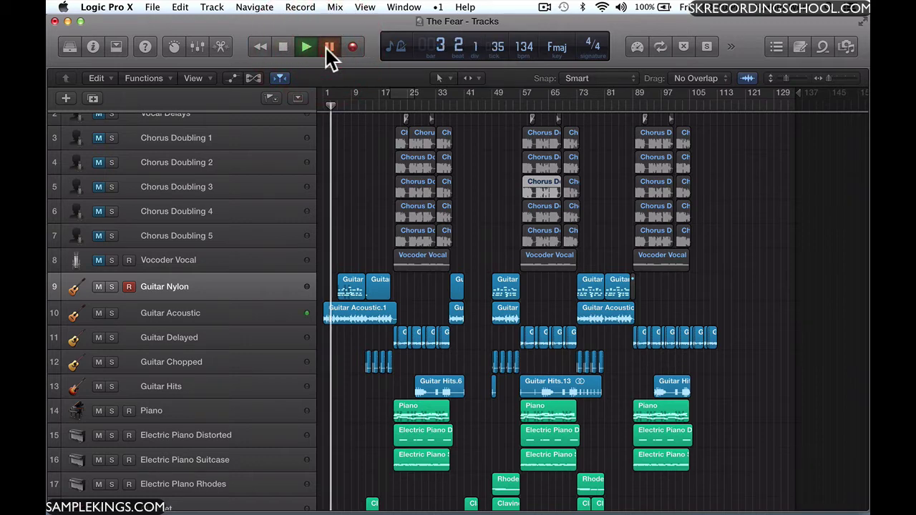
# Resume the paused playback and stop it at bar 5, and look over the available modes of the transport display
pyautogui.click(330, 48)
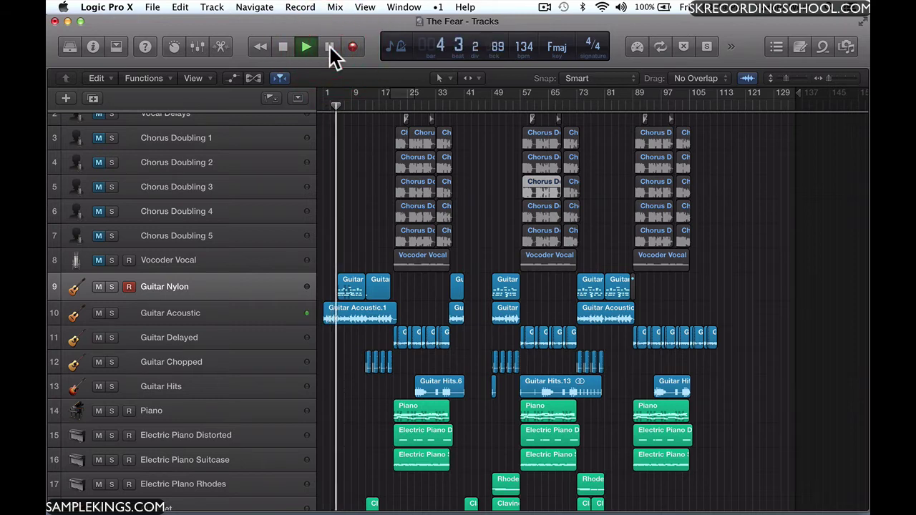
pyautogui.click(283, 46)
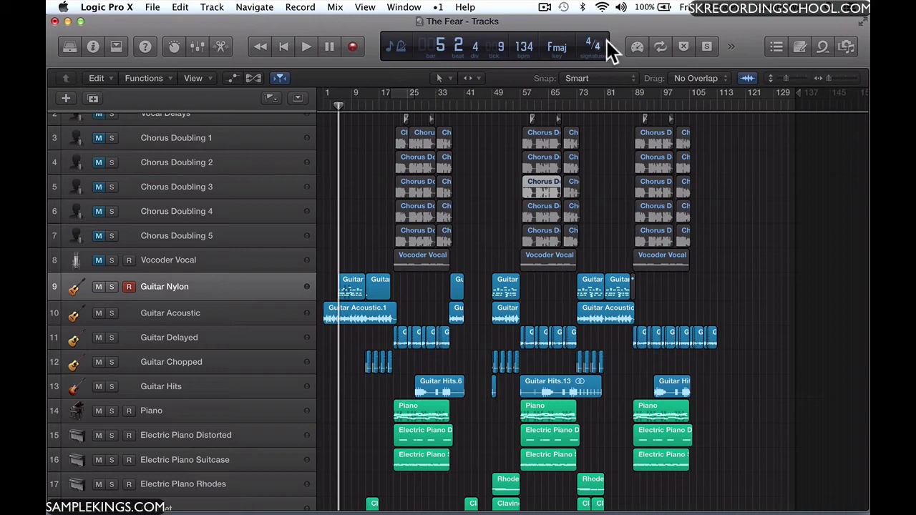
pyautogui.click(398, 48)
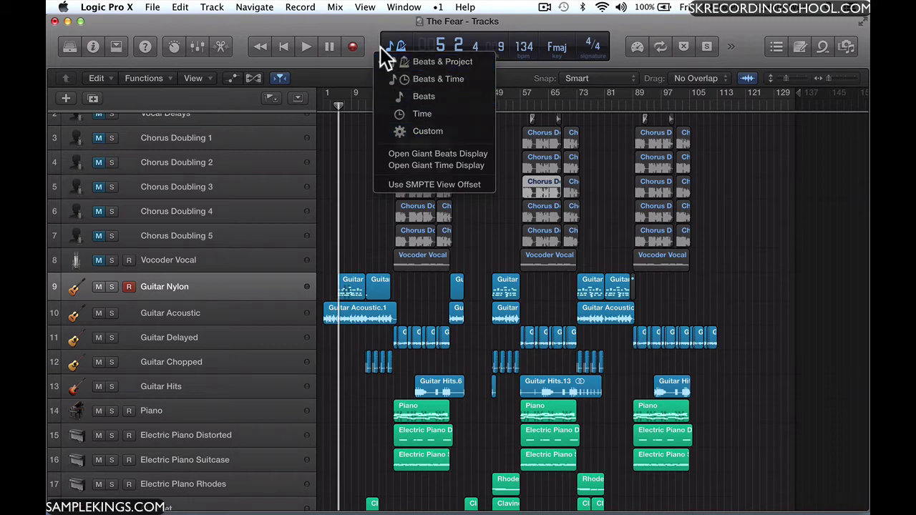
pyautogui.click(369, 32)
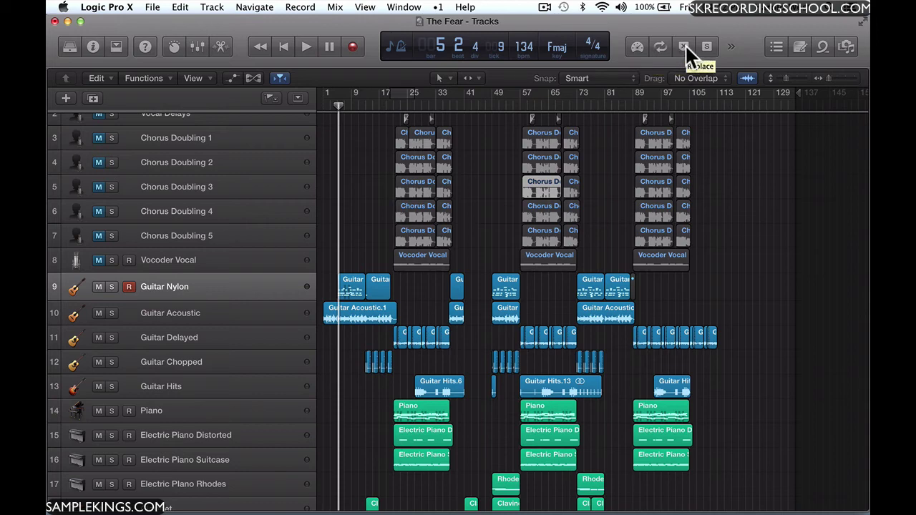
# Turn on the Autopunch function for the project and turn it off again
pyautogui.click(731, 44)
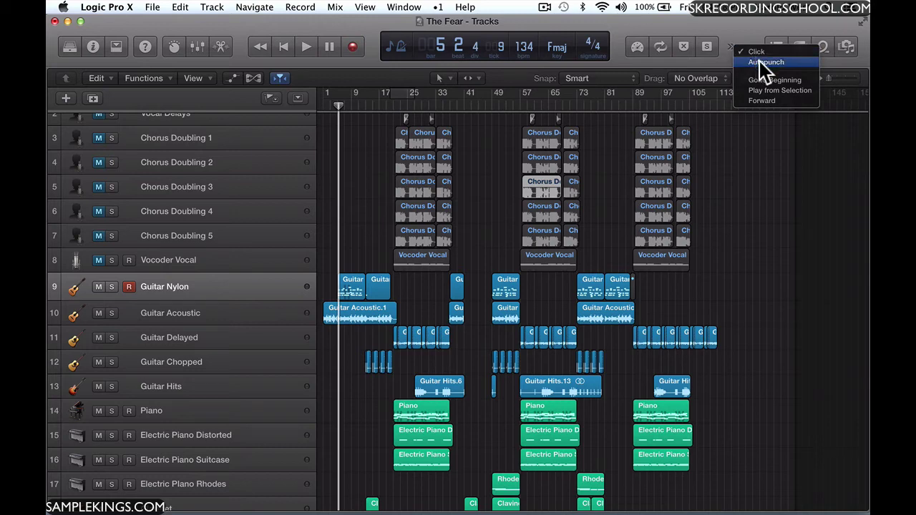
pyautogui.click(761, 61)
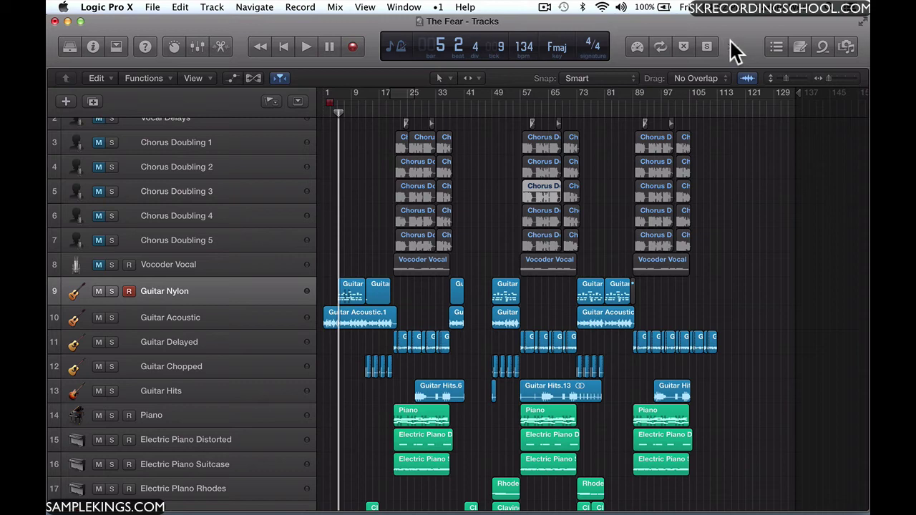
pyautogui.click(728, 42)
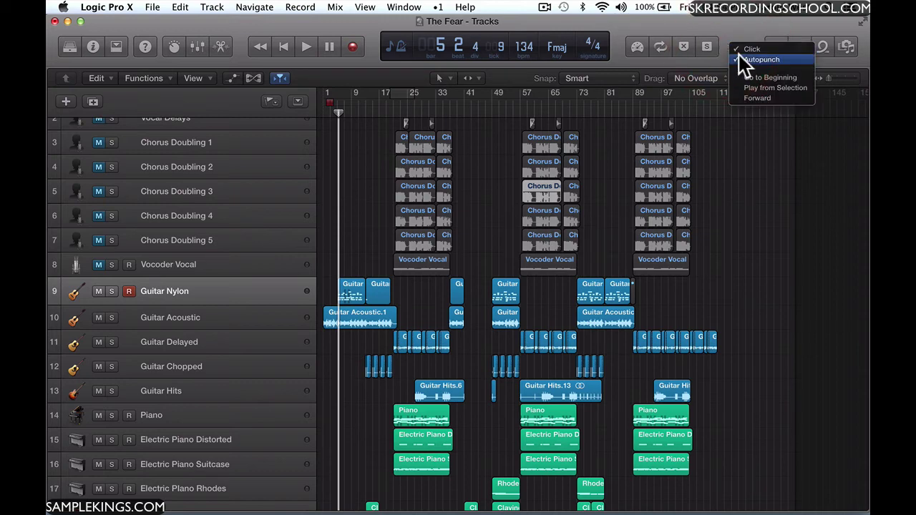
pyautogui.click(740, 58)
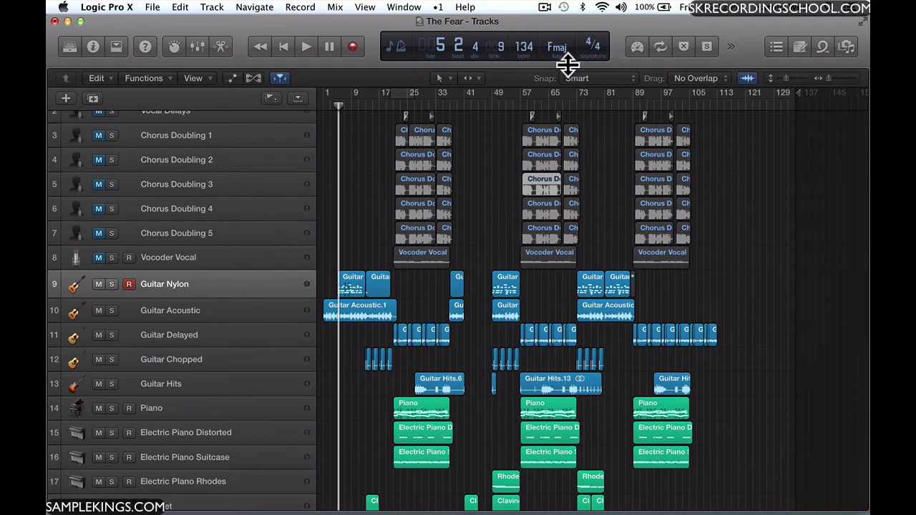
# Switch the transport display to Time mode, and change it to the Custom mode
pyautogui.moveTo(568, 65)
pyautogui.mouseDown()
pyautogui.moveTo(570, 136)
pyautogui.moveTo(569, 58)
pyautogui.mouseUp()
pyautogui.click(396, 47)
pyautogui.click(405, 109)
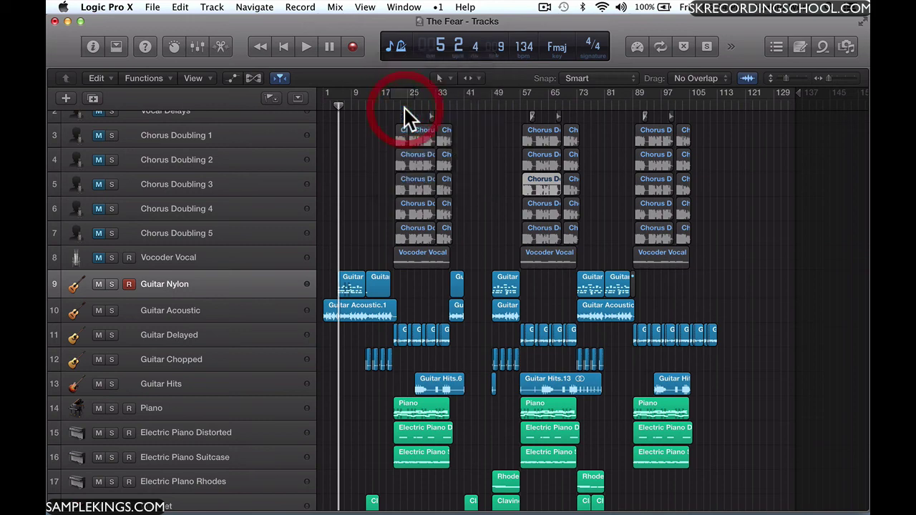
pyautogui.click(405, 49)
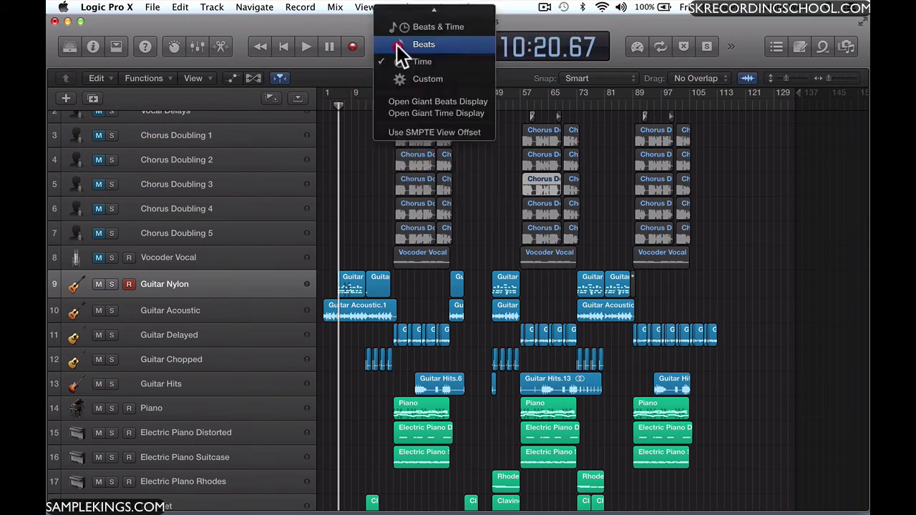
pyautogui.click(412, 81)
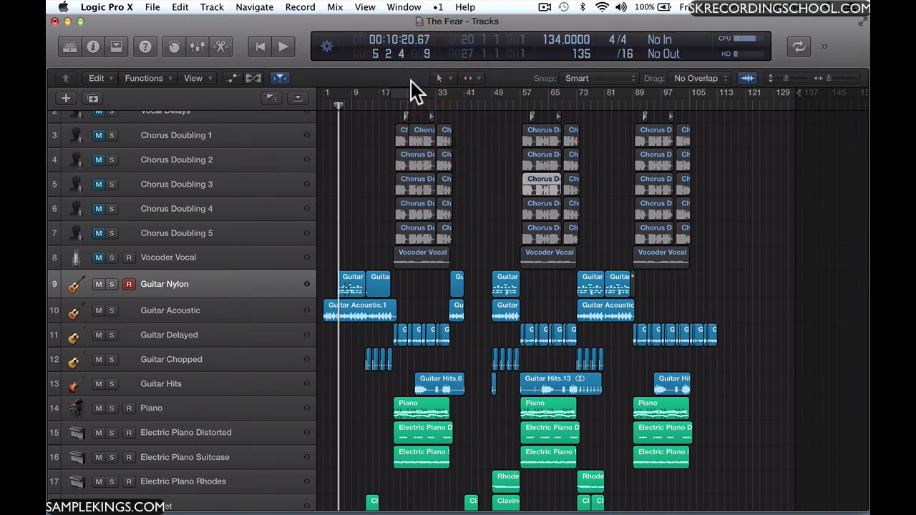